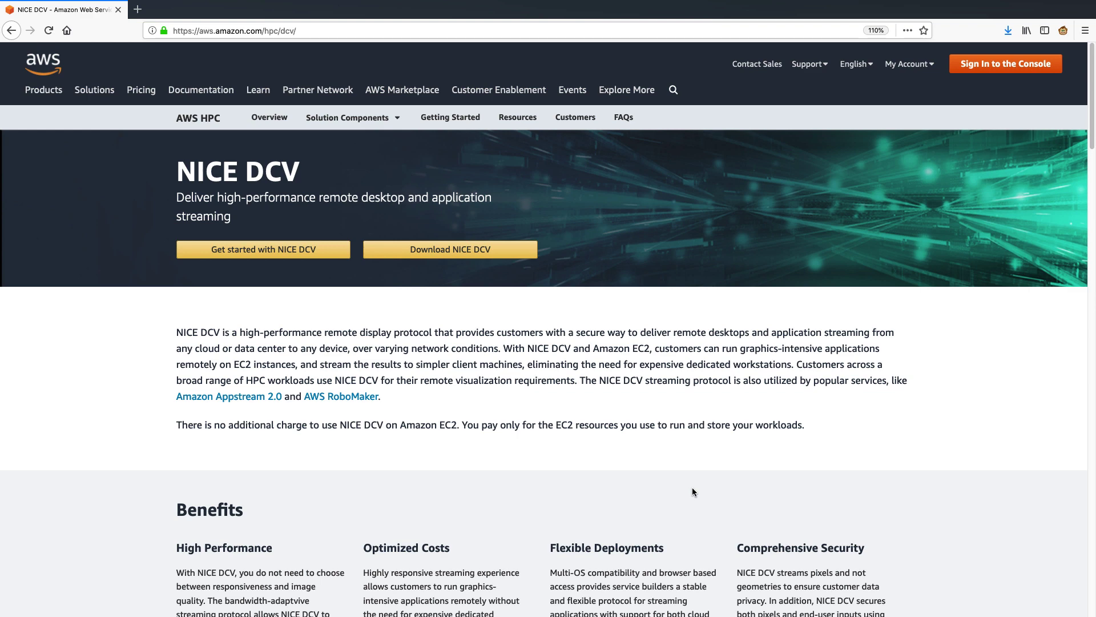
Scroll down through the NICE DCV page on the AWS website
scroll(663, 483, "down", 3)
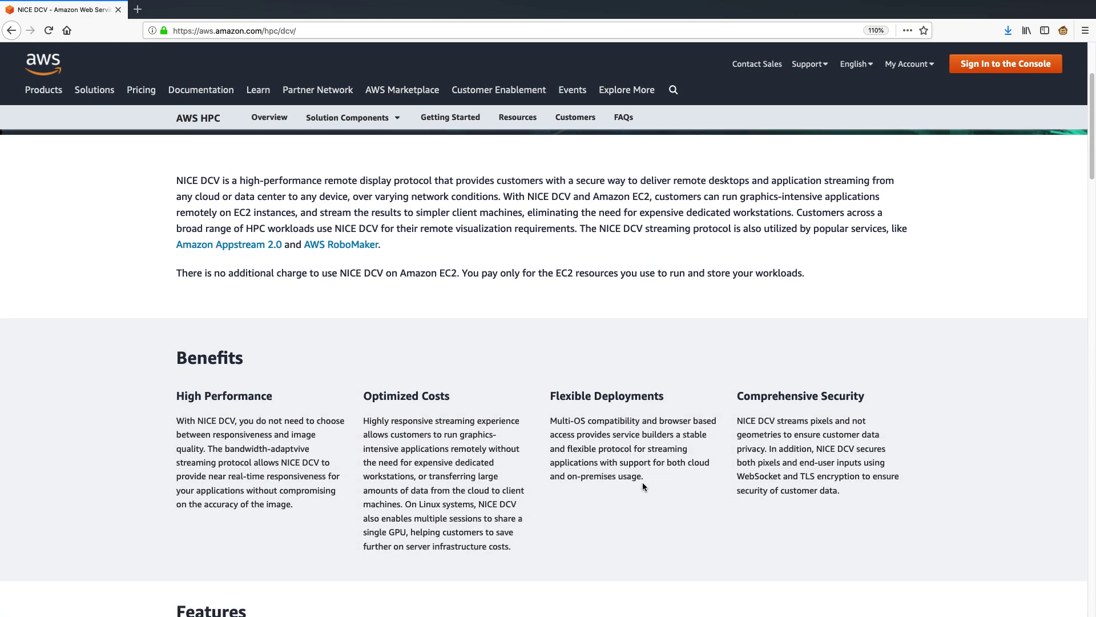
scroll(642, 483, "down", 1)
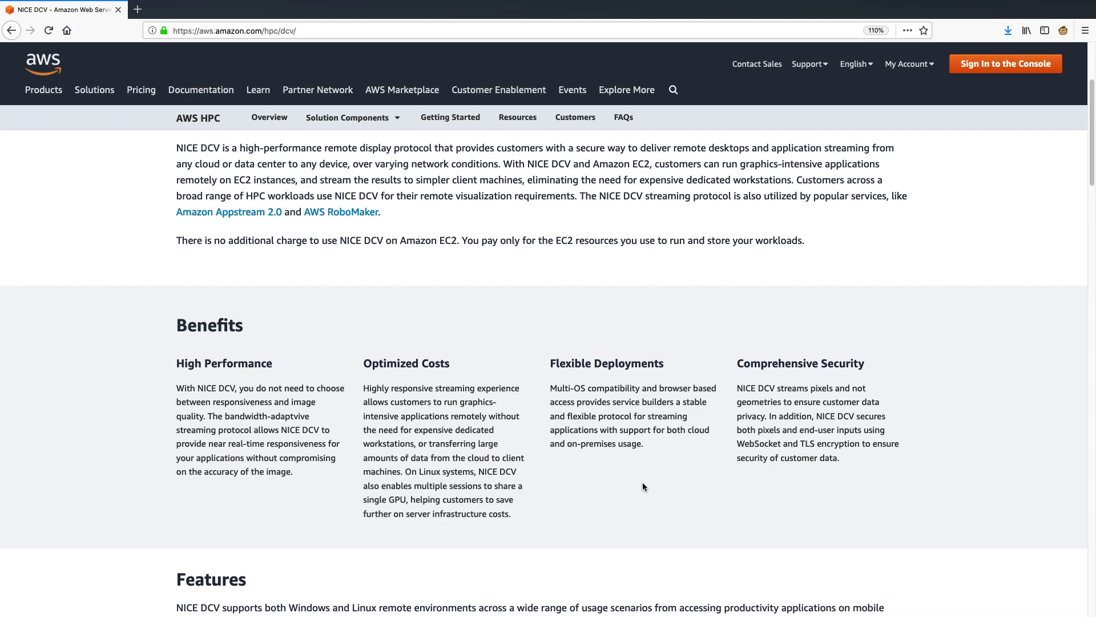
scroll(644, 486, "down", 2)
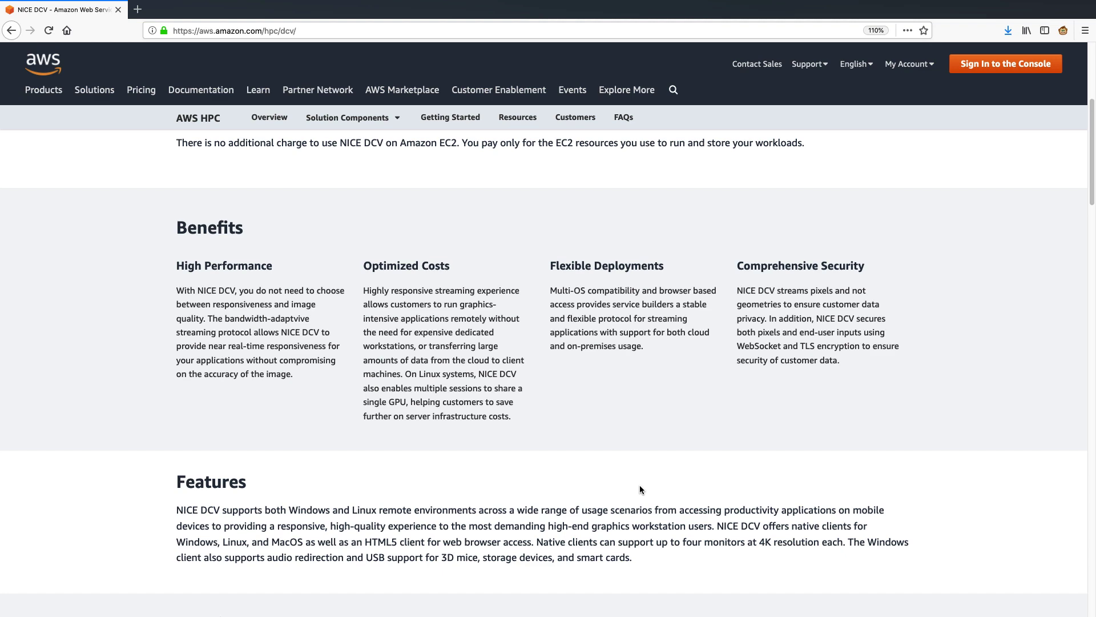
scroll(640, 488, "down", 5)
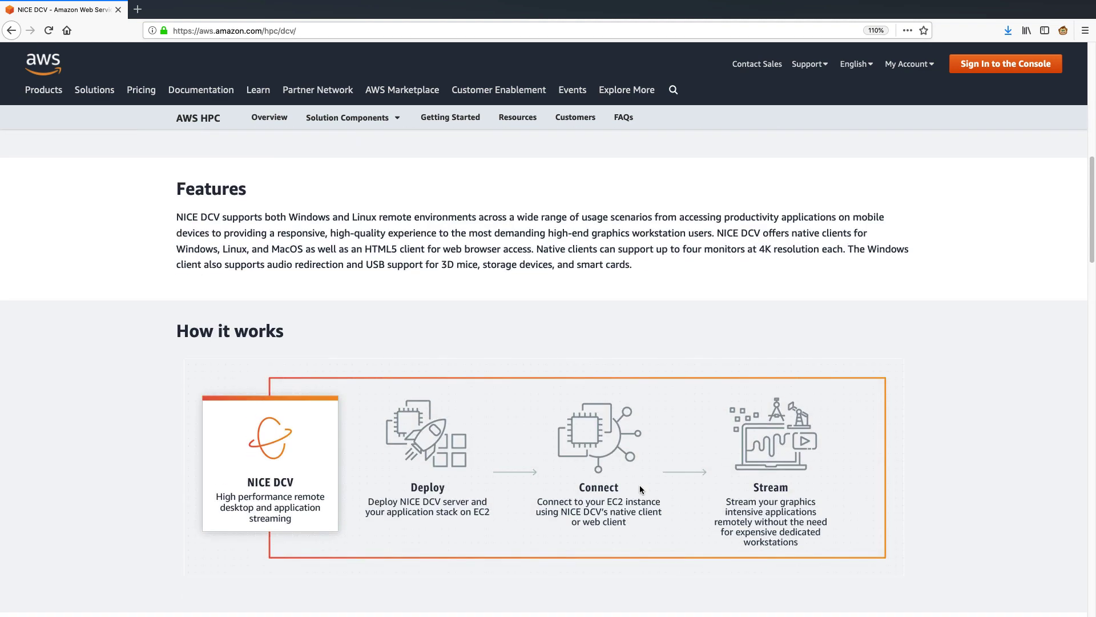
scroll(639, 485, "down", 1)
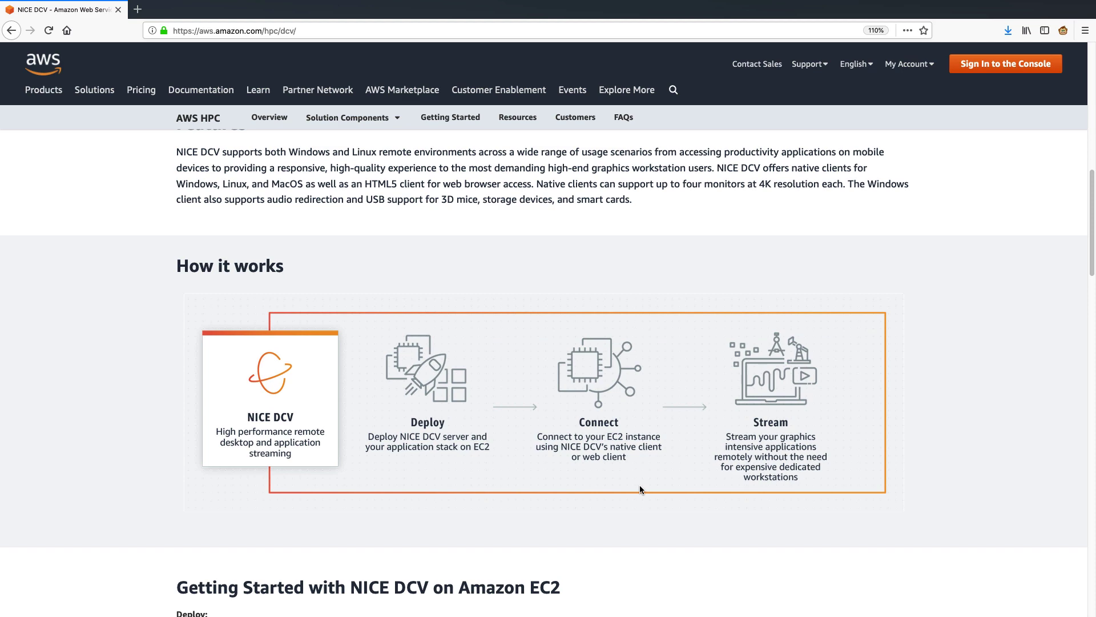
scroll(640, 489, "down", 5)
scroll(640, 489, "down", 6)
scroll(640, 485, "down", 1)
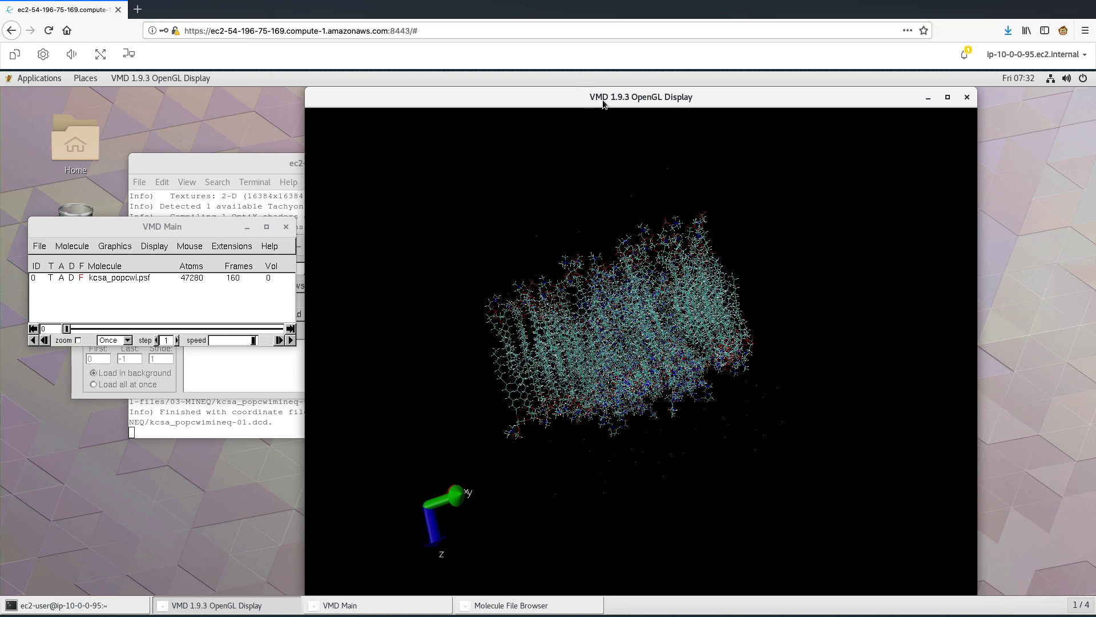
Rotate the kcsa_popcwi membrane molecule in the OpenGL display, turning it around its vertical axis
left_click_drag(617, 246, 526, 323)
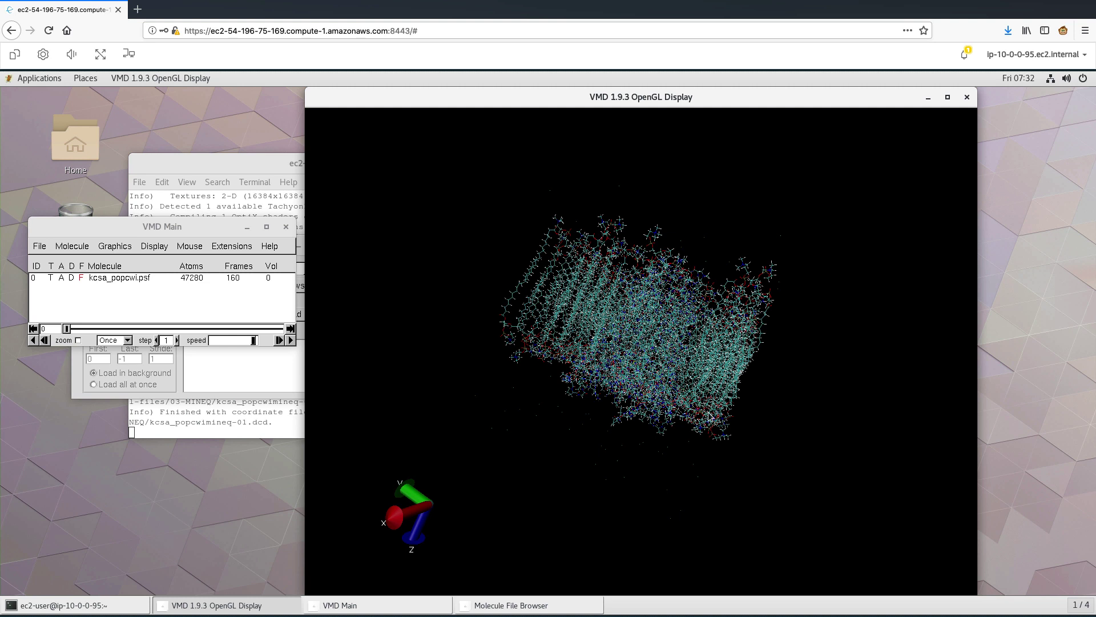
left_click_drag(697, 417, 613, 399)
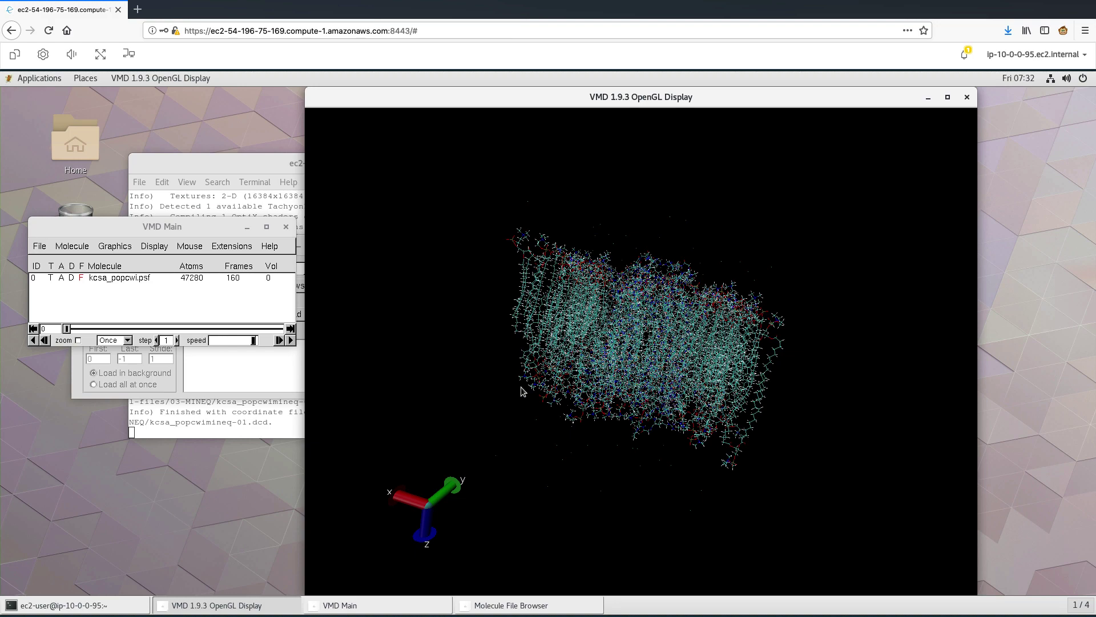
Play the trajectory toward its final frame, then rotate and zoom into the molecule
left_click(291, 341)
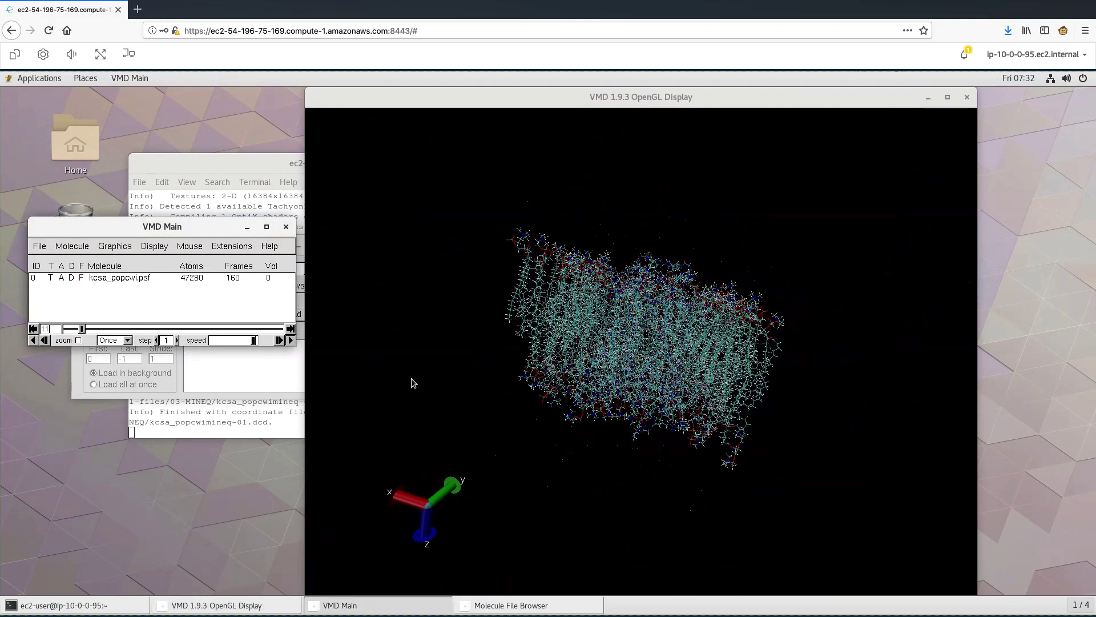
left_click_drag(648, 408, 617, 398)
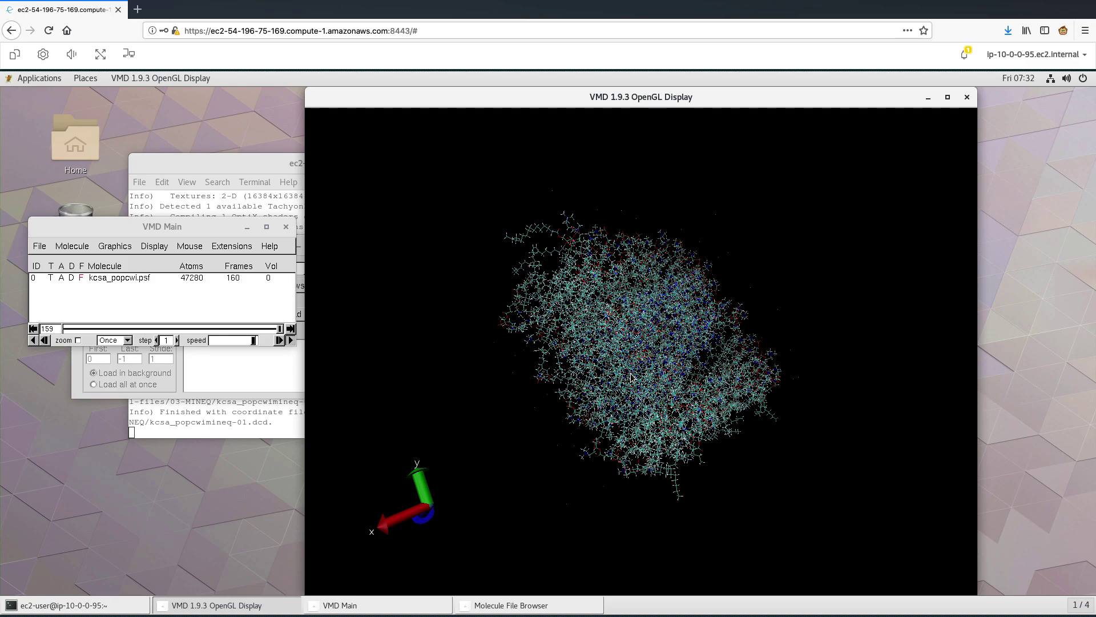
left_click_drag(658, 402, 697, 375)
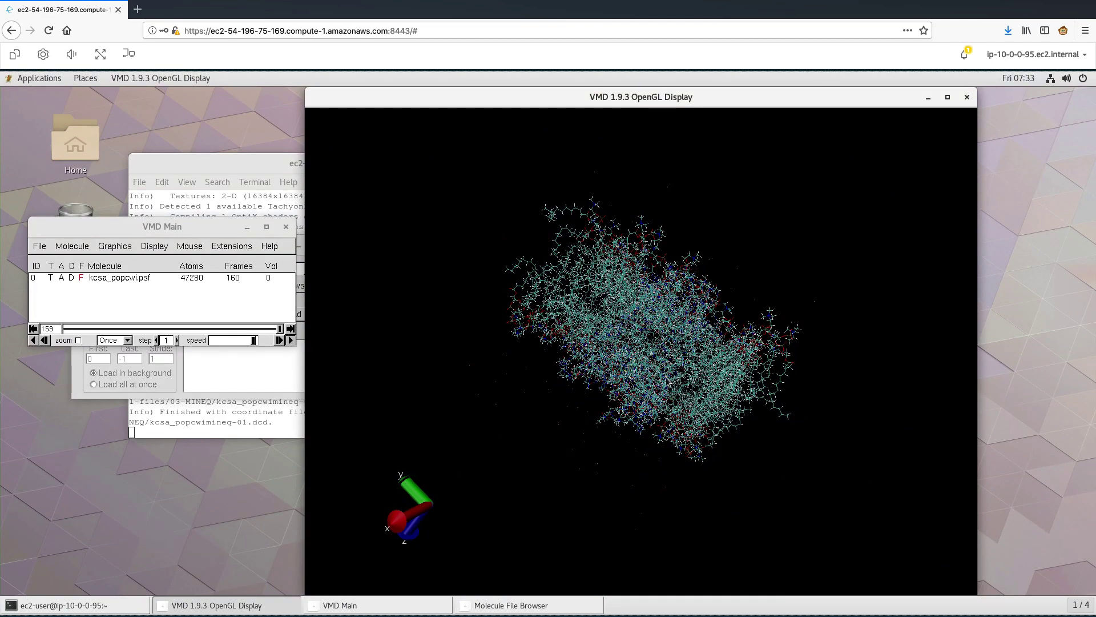
scroll(666, 382, "up", 5)
scroll(666, 385, "up", 5)
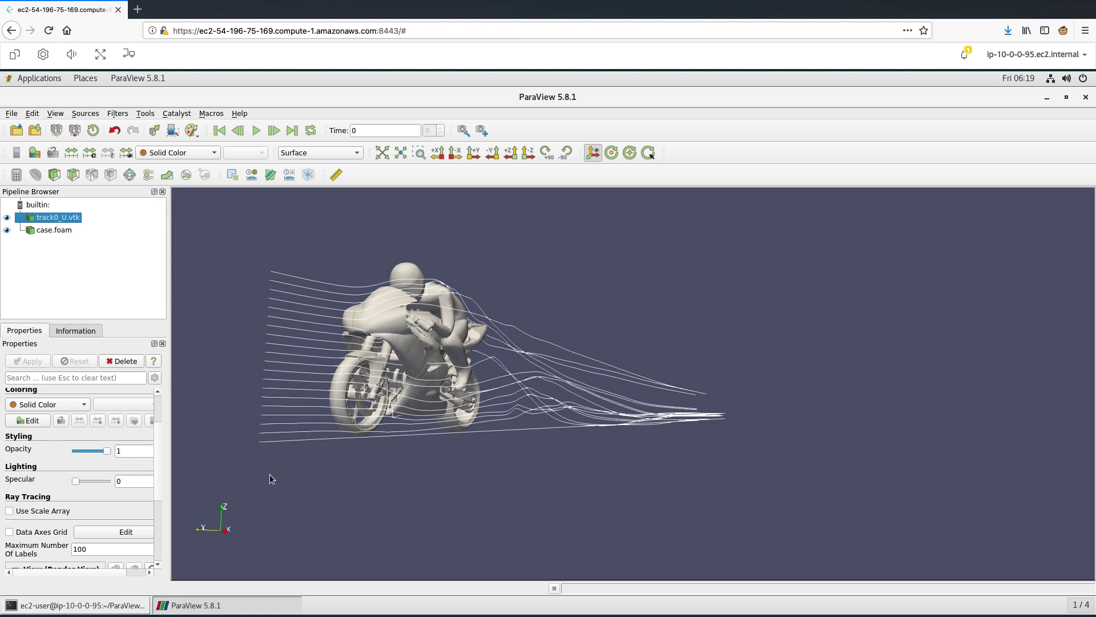
left_click_drag(269, 478, 361, 480)
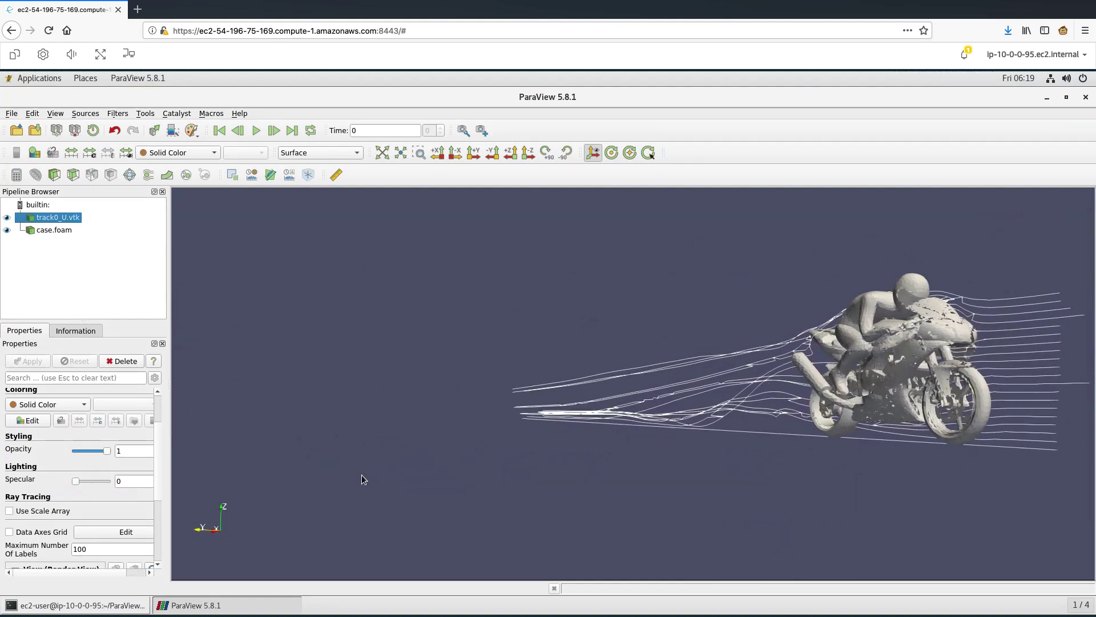
left_click_drag(361, 475, 269, 474)
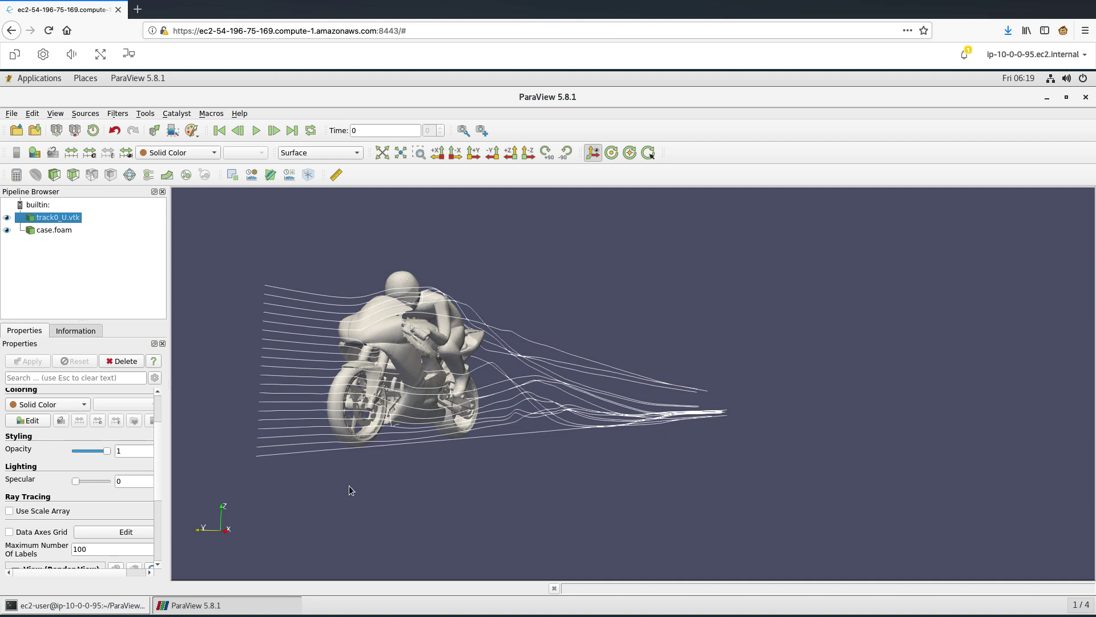
scroll(348, 486, "up", 5)
scroll(348, 486, "down", 2)
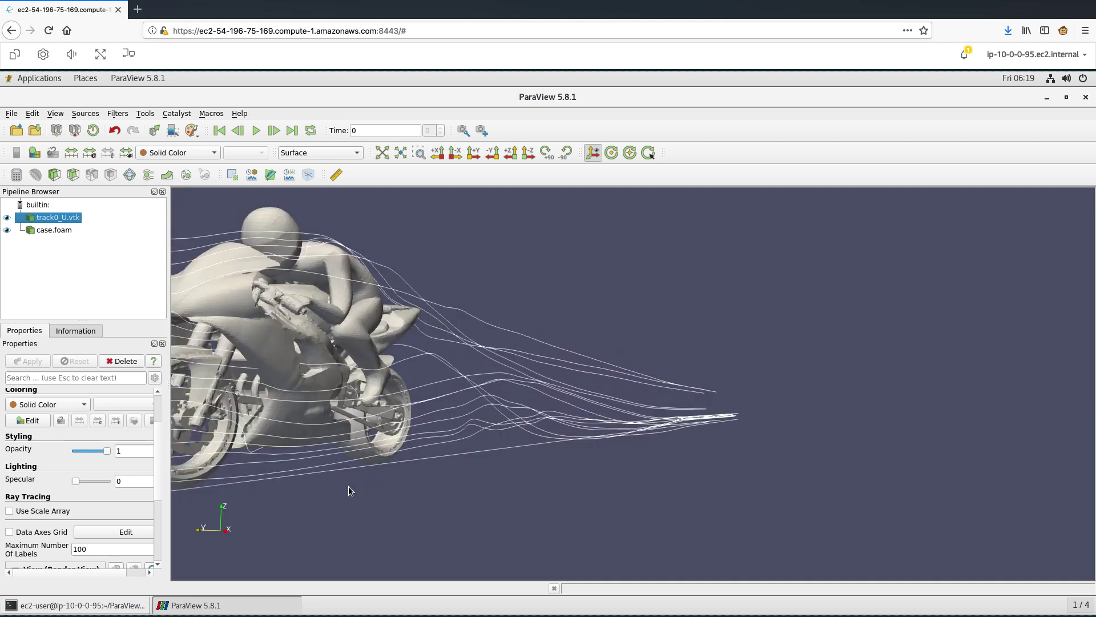
scroll(350, 491, "down", 2)
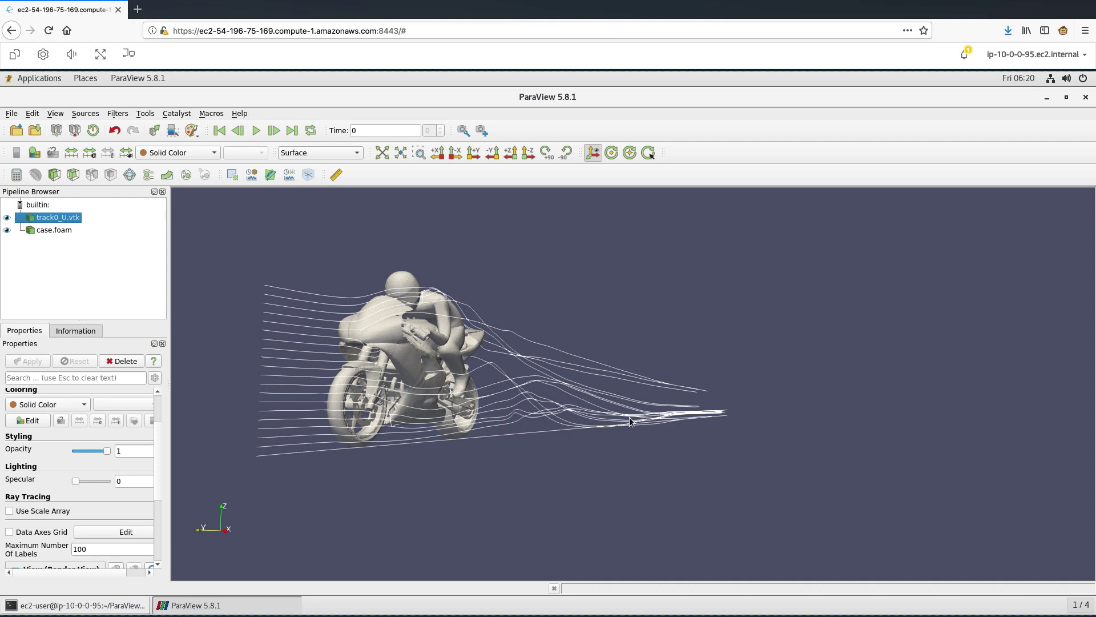
Change the track0_U.vtk streamline colouring from Solid Color to U
left_click(68, 407)
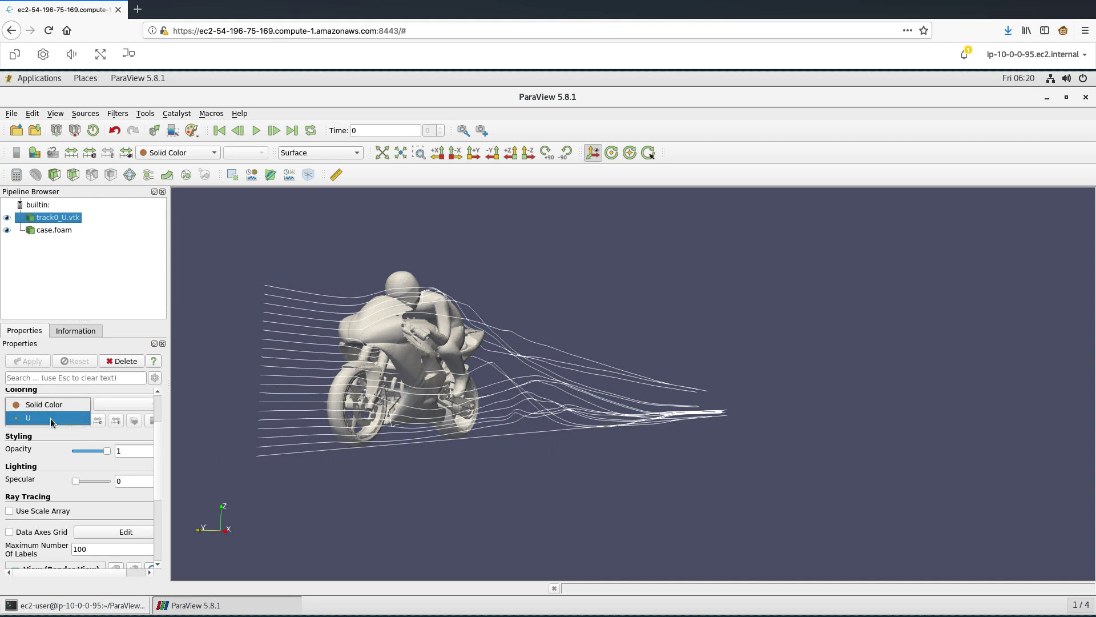
left_click(51, 418)
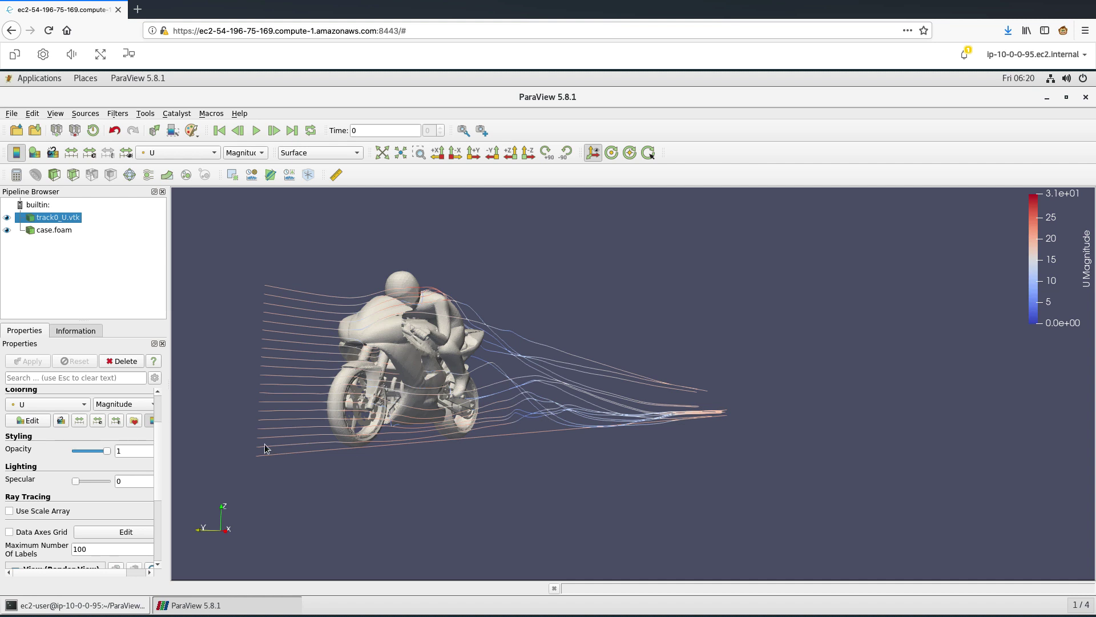
Colour case.foam by U (Magnitude) and orbit to a rear three-quarter view of the motorbike
left_click(61, 230)
scroll(142, 462, "down", 10)
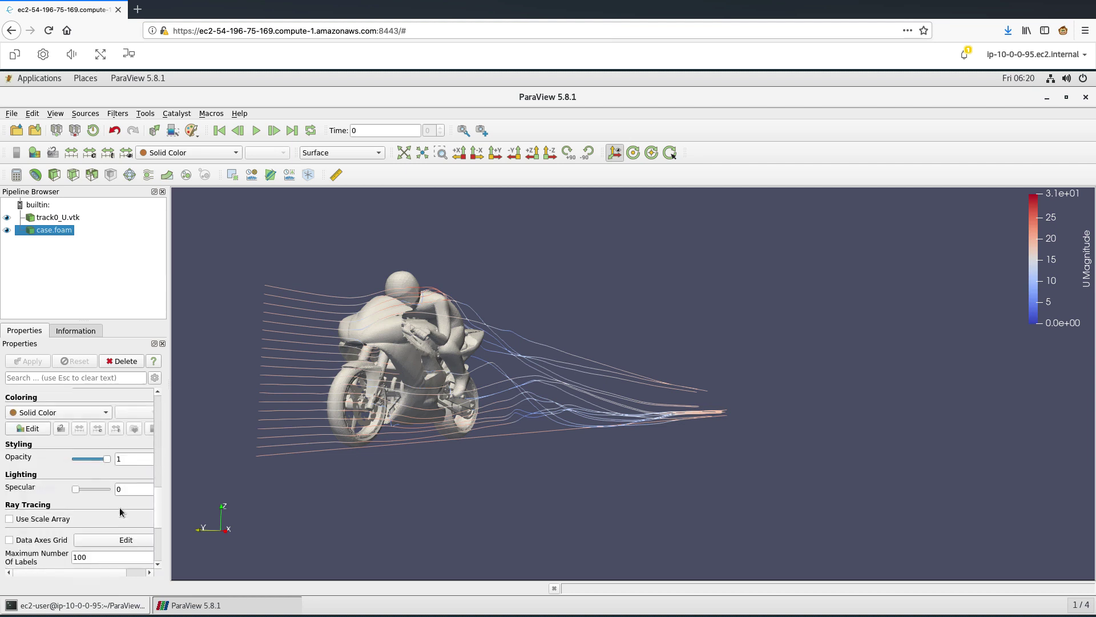
left_click(67, 411)
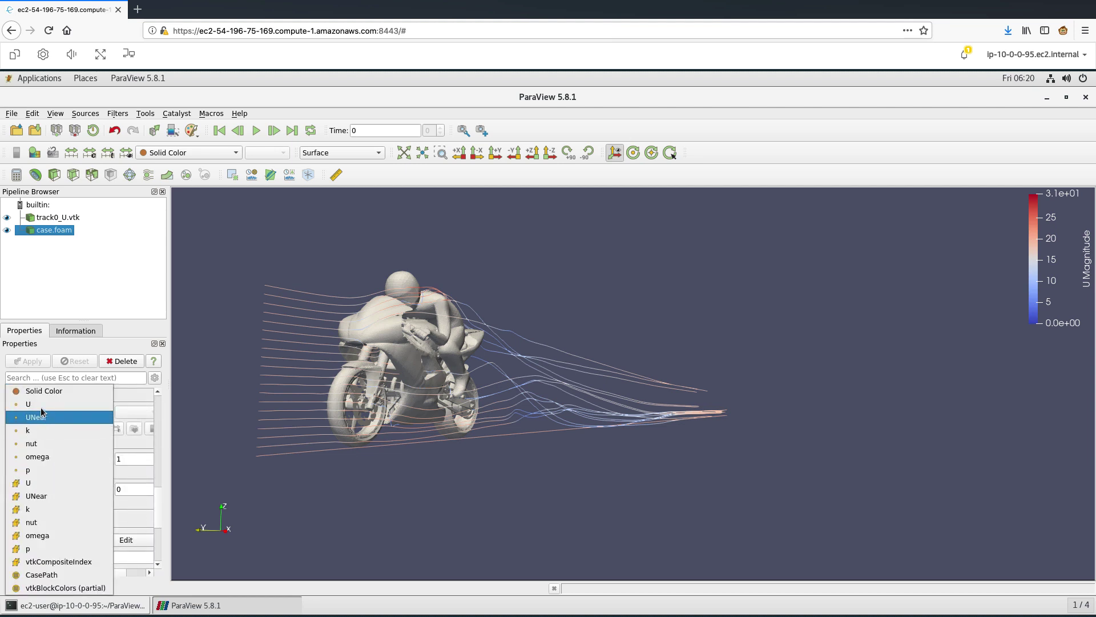
left_click(46, 407)
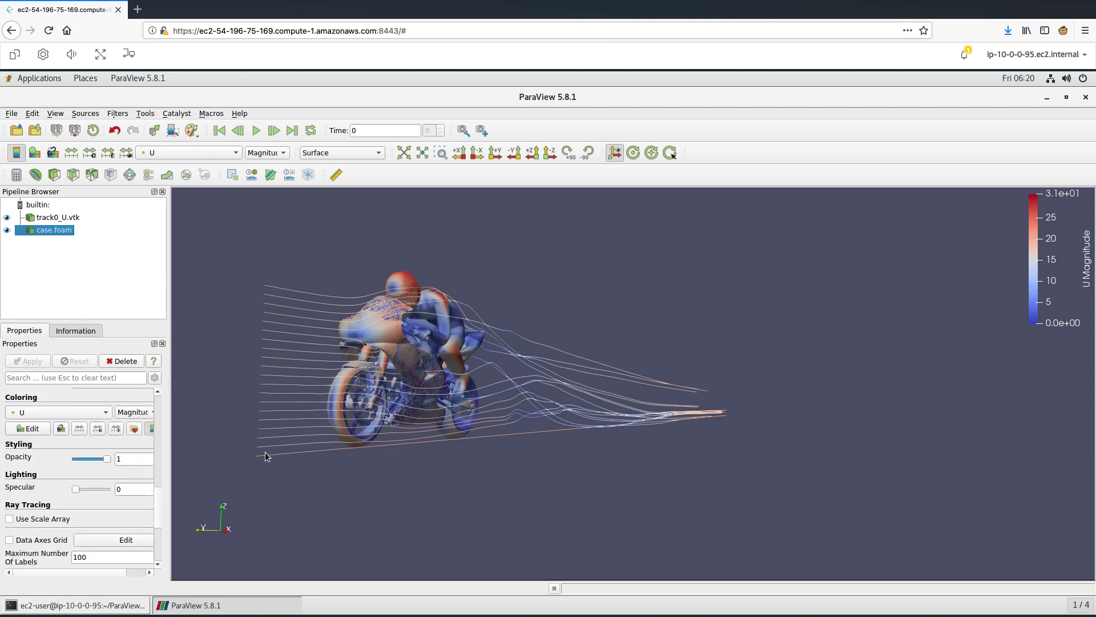
mouse_move(265, 452)
left_mouse_down()
mouse_move(355, 454)
mouse_move(265, 453)
left_mouse_up()
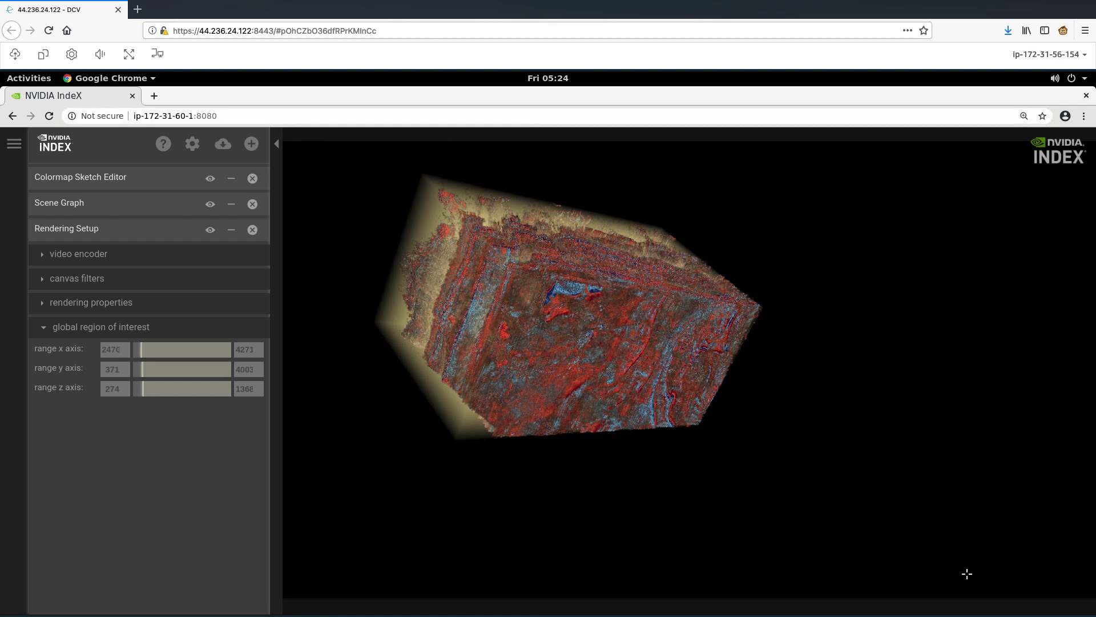
Rotate the seismic volume repeatedly to inspect its sides, including the red-blue face
left_click_drag(965, 566, 841, 614)
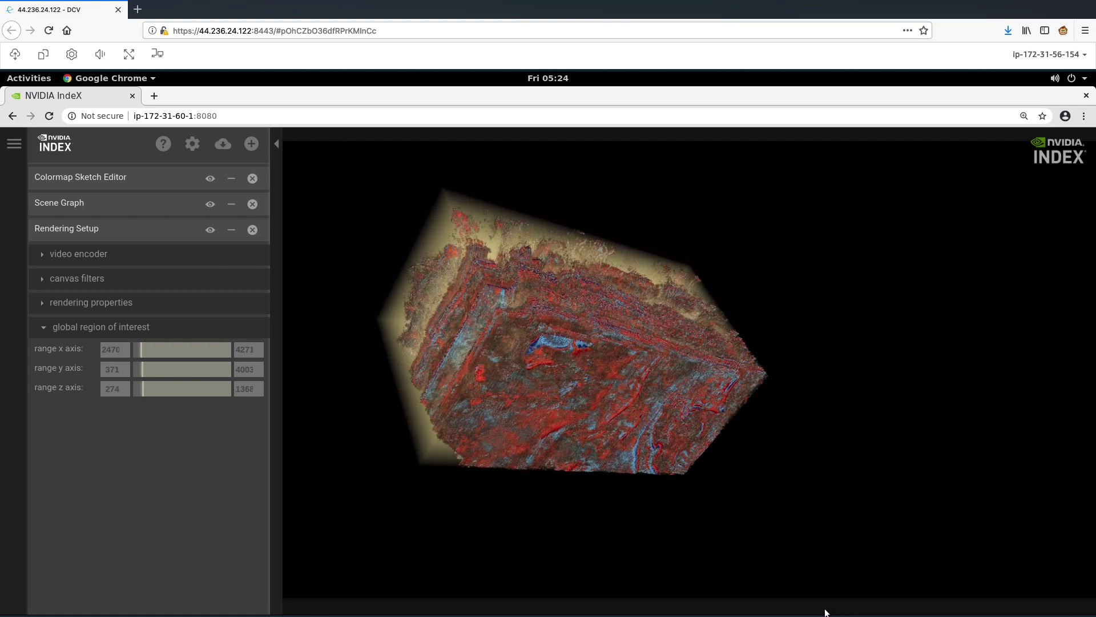
left_click_drag(854, 535, 1028, 582)
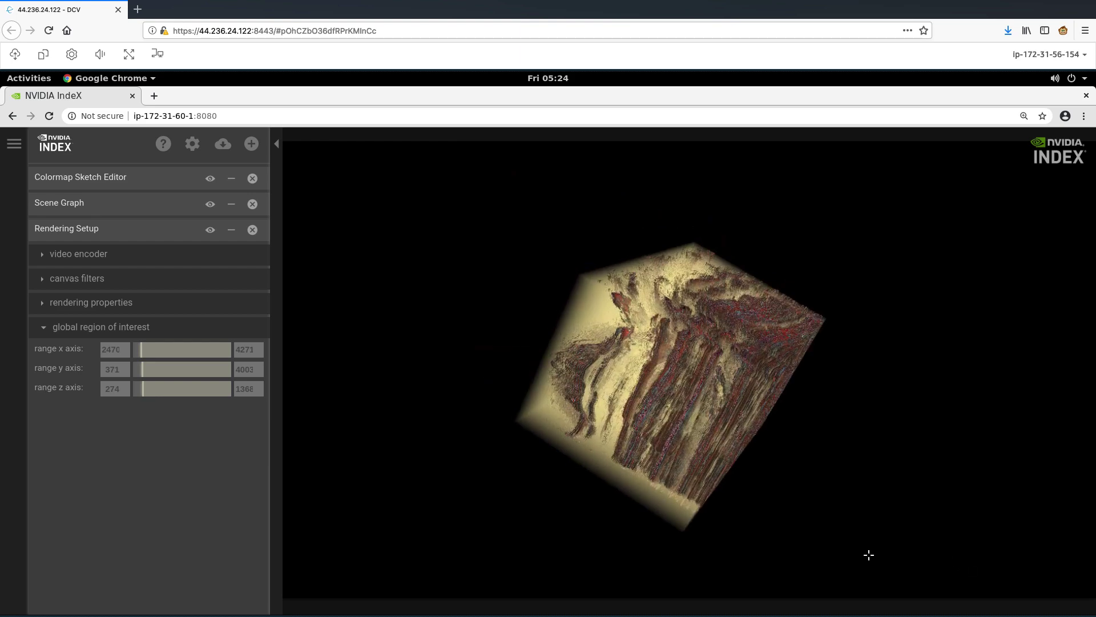
left_click_drag(862, 555, 830, 555)
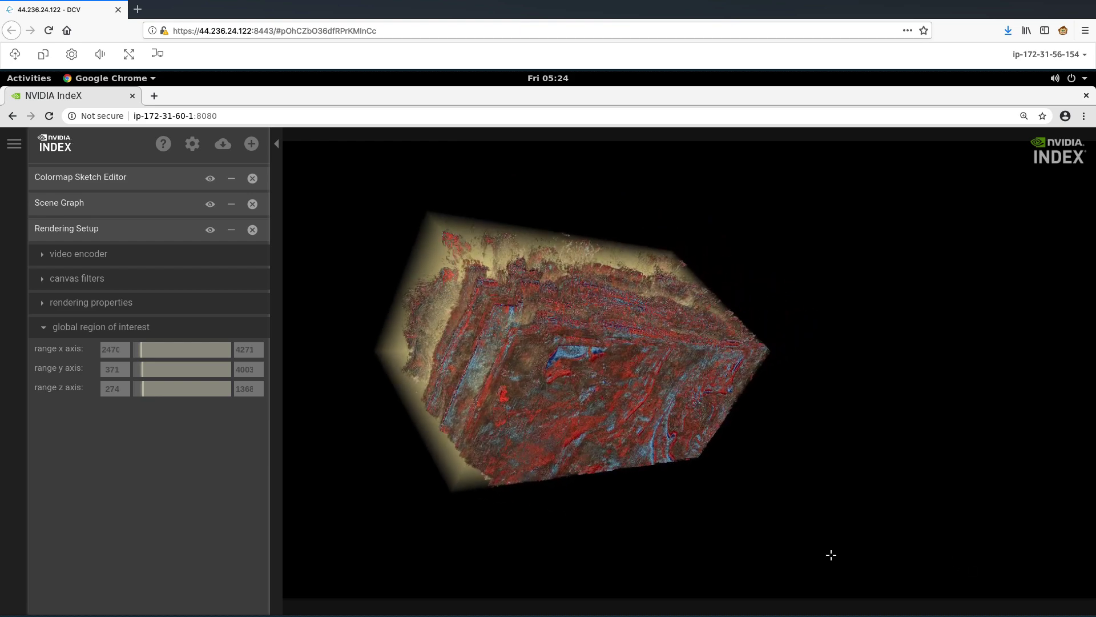
left_click_drag(932, 554, 711, 571)
left_click_drag(780, 559, 833, 560)
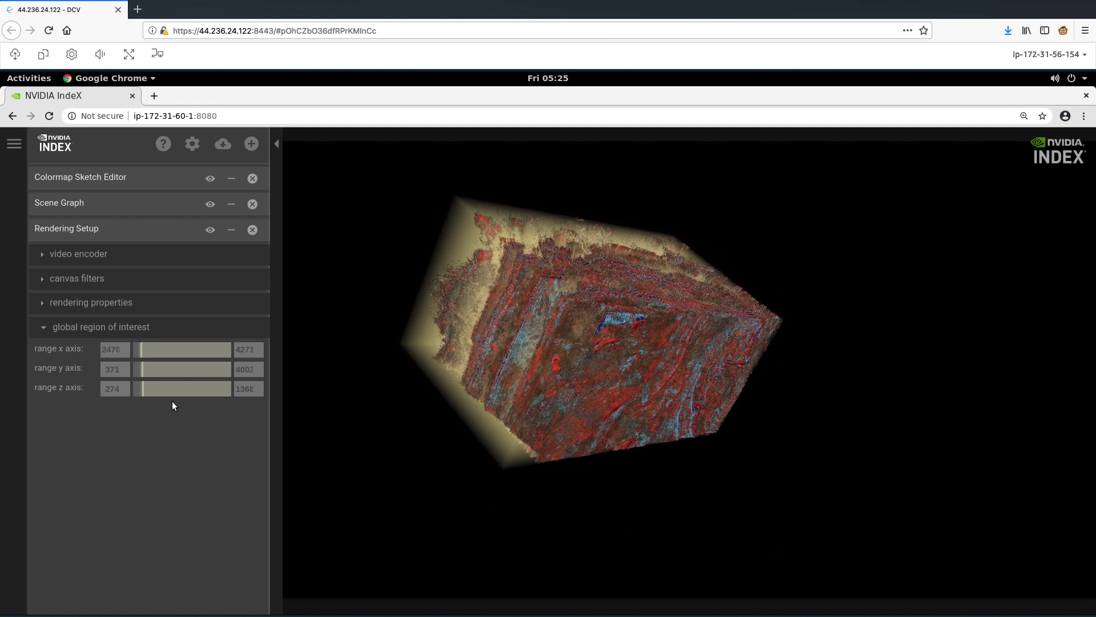
Raise the lower x range to clip the seismic volume, then tilt it to a steep side view
left_click_drag(149, 353, 173, 392)
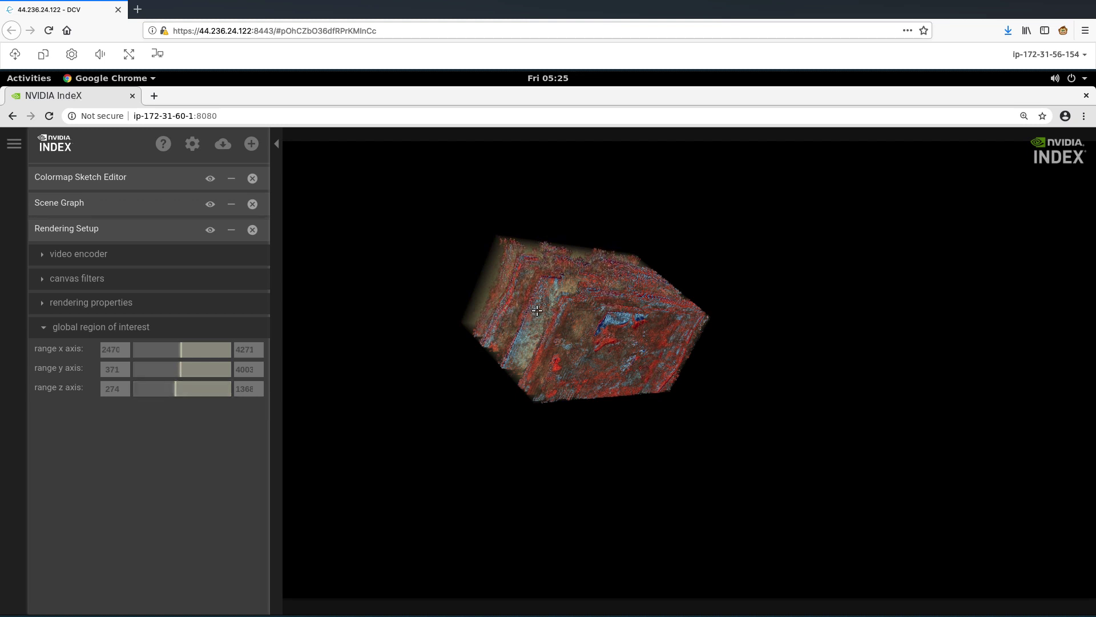
scroll(849, 399, "up", 3)
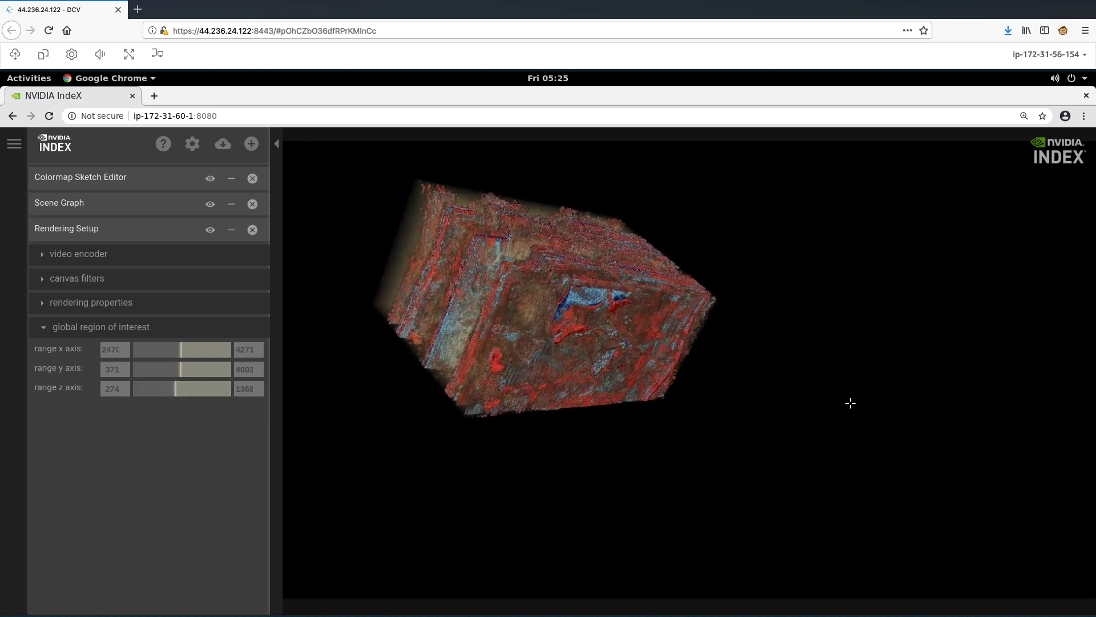
left_click_drag(567, 314, 512, 323)
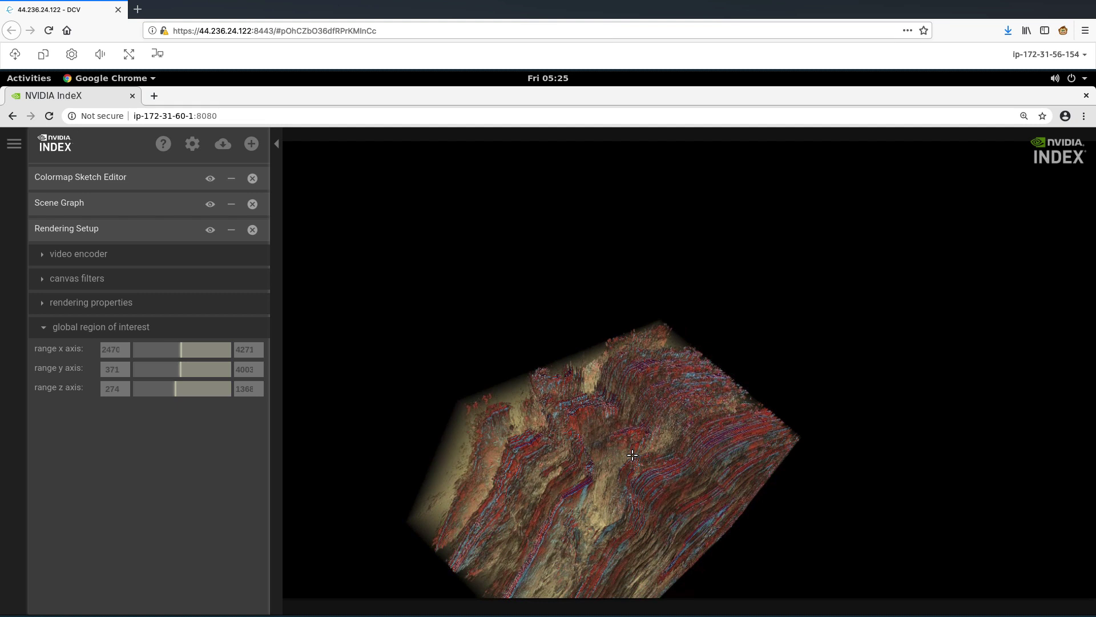
mouse_move(633, 456)
left_mouse_down()
mouse_move(625, 481)
mouse_move(617, 461)
mouse_move(625, 450)
mouse_move(644, 458)
left_mouse_up()
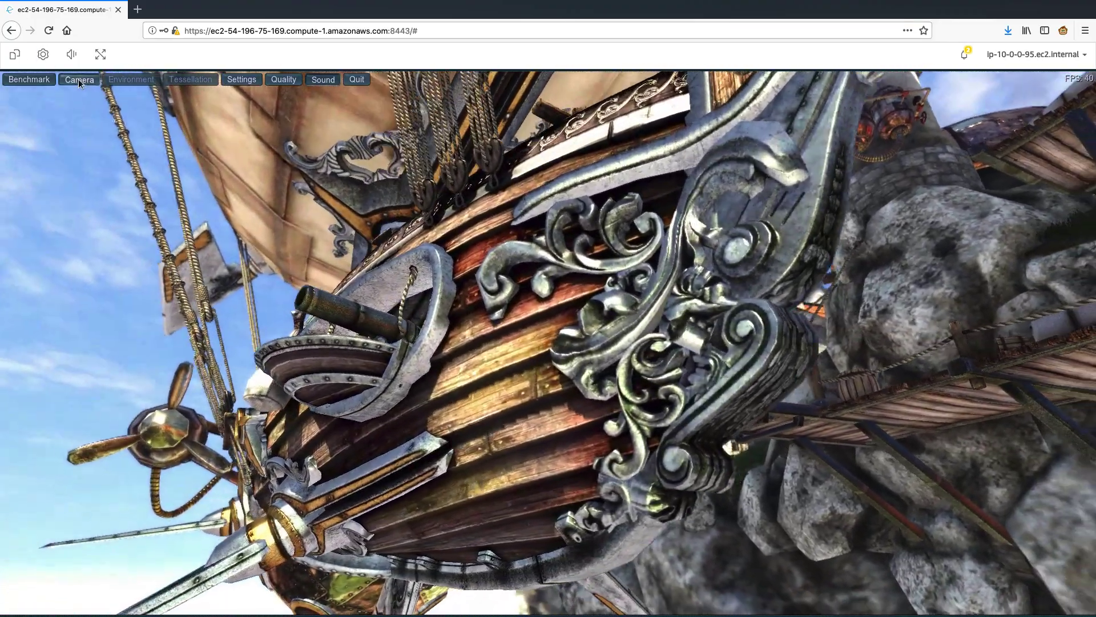
Set the camera to Walk mode and walk toward the stairs, turning right past the small house
left_click(78, 78)
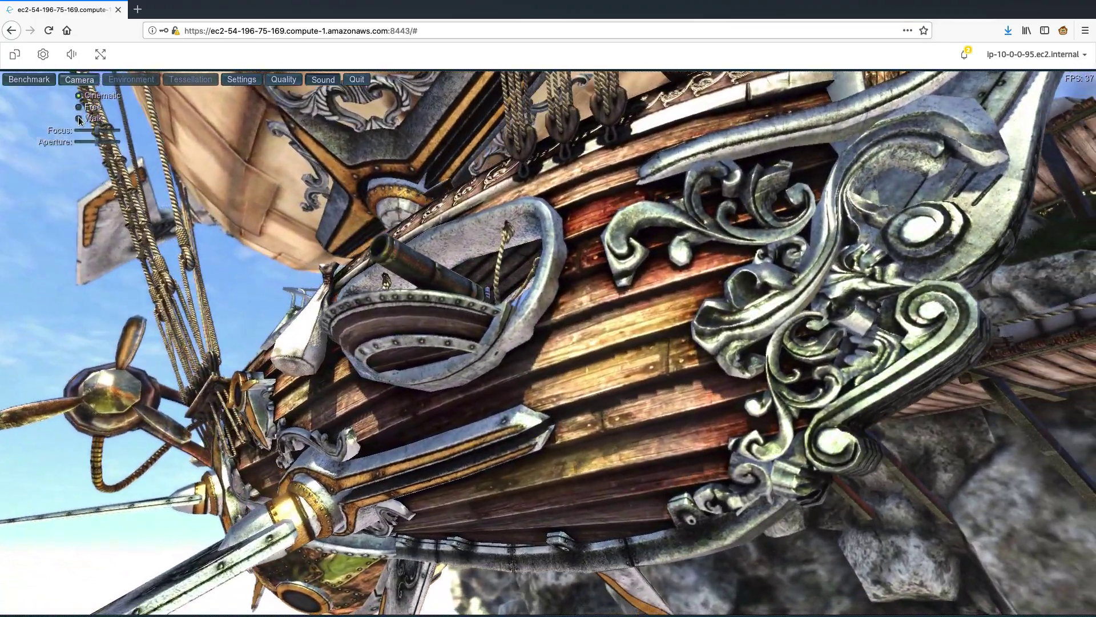
left_click(79, 119)
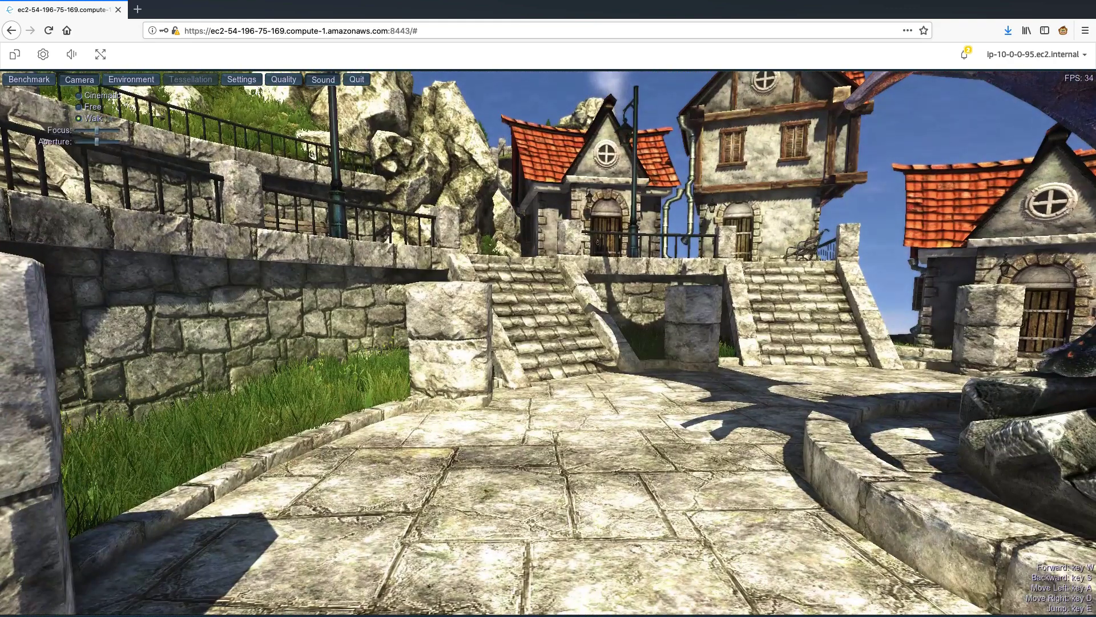
key("w")
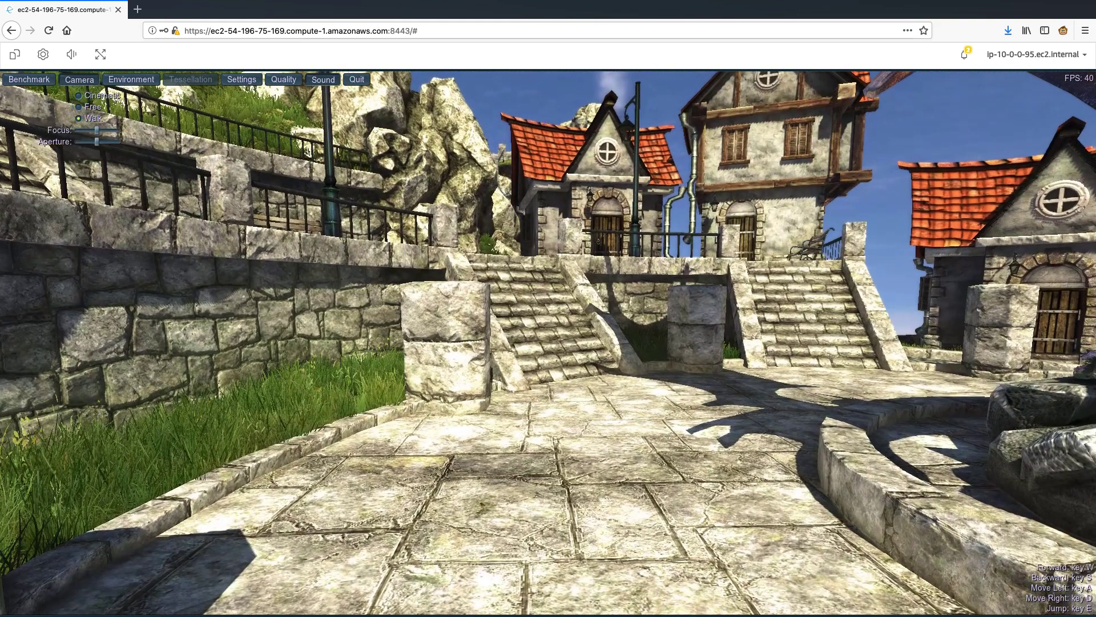
key("d")
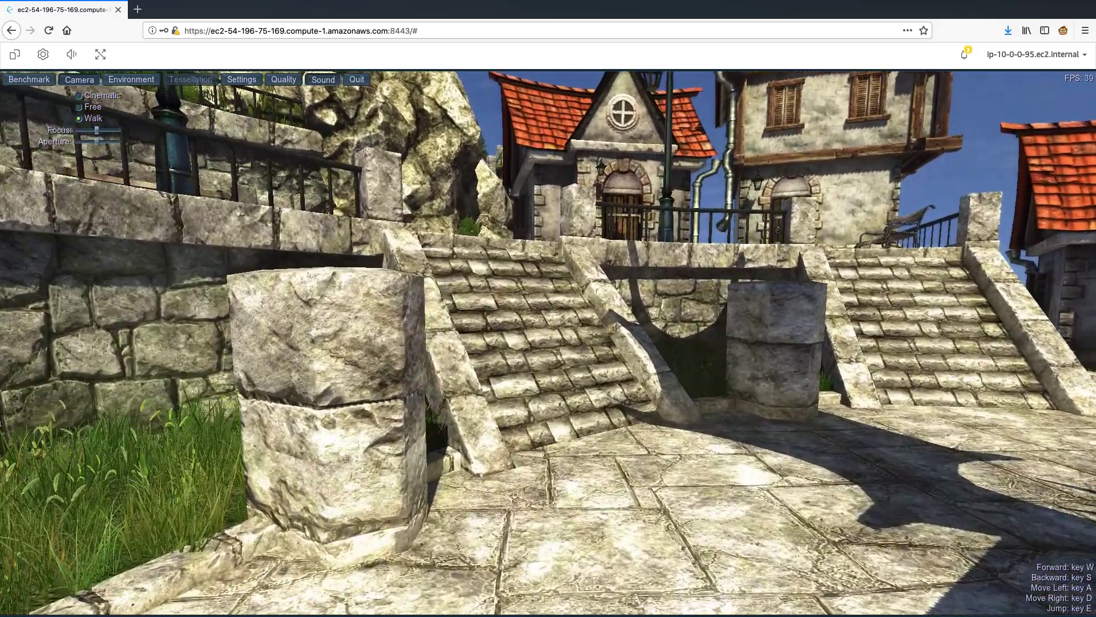
key("d")
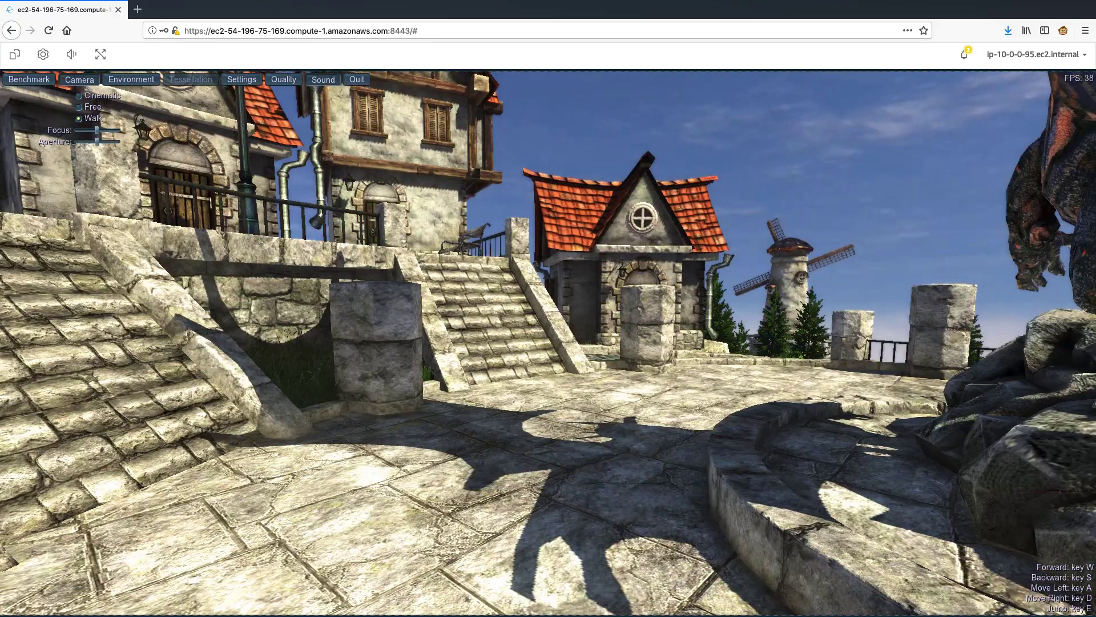
key("w")
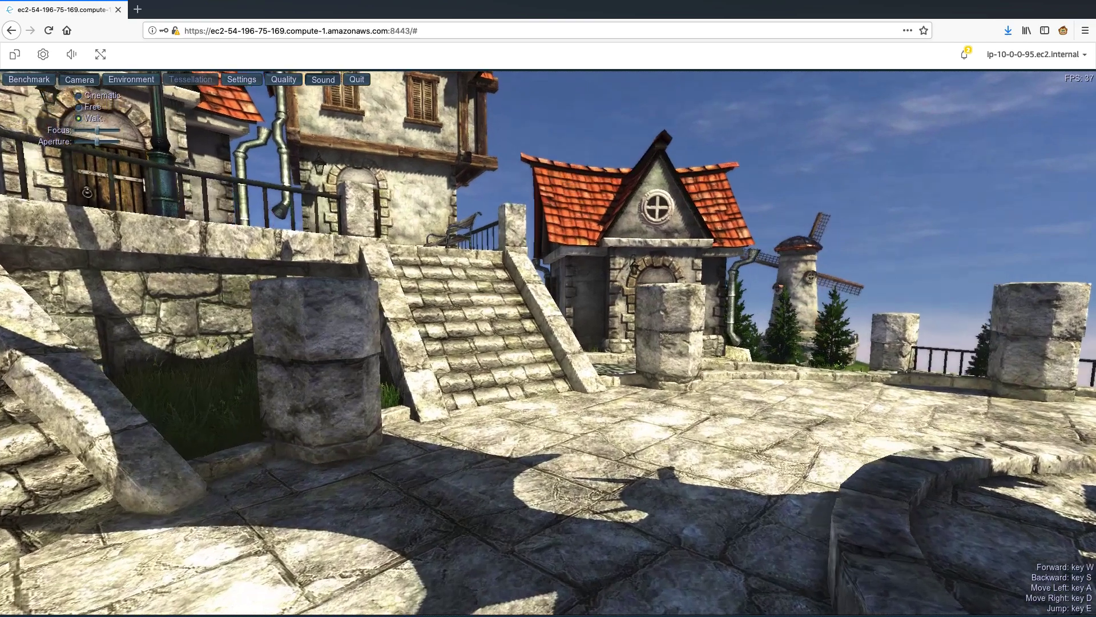
key("w")
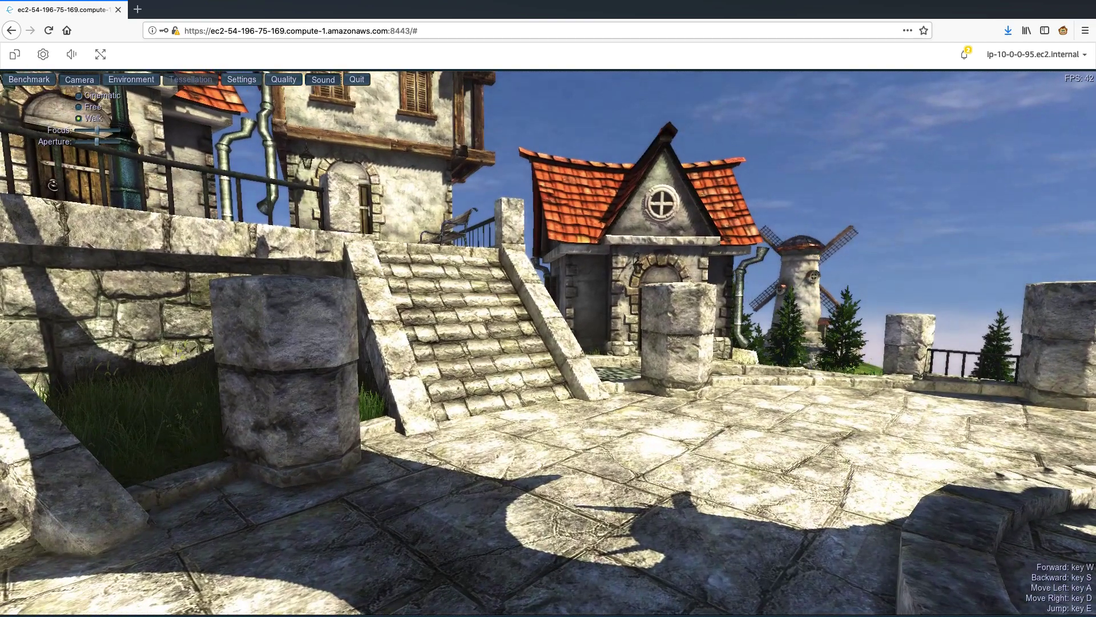